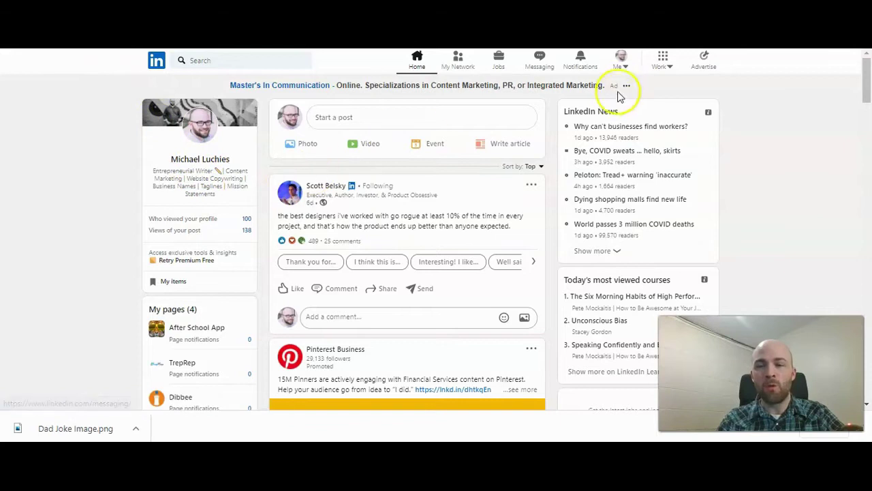
- Go from the home feed to your profile and open Build a resume to see the saved-resume picker
{"action": "left_click", "coordinate": [621, 60]}
{"action": "left_click", "coordinate": [566, 147]}
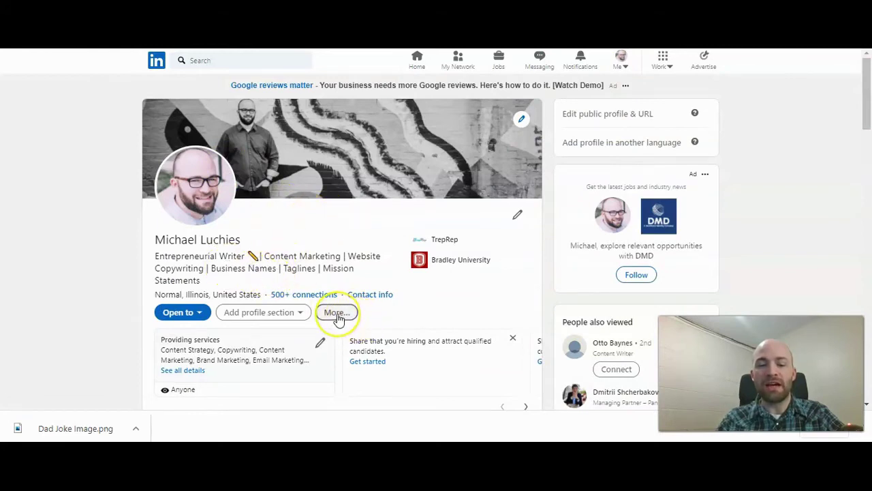
{"action": "left_click", "coordinate": [339, 317]}
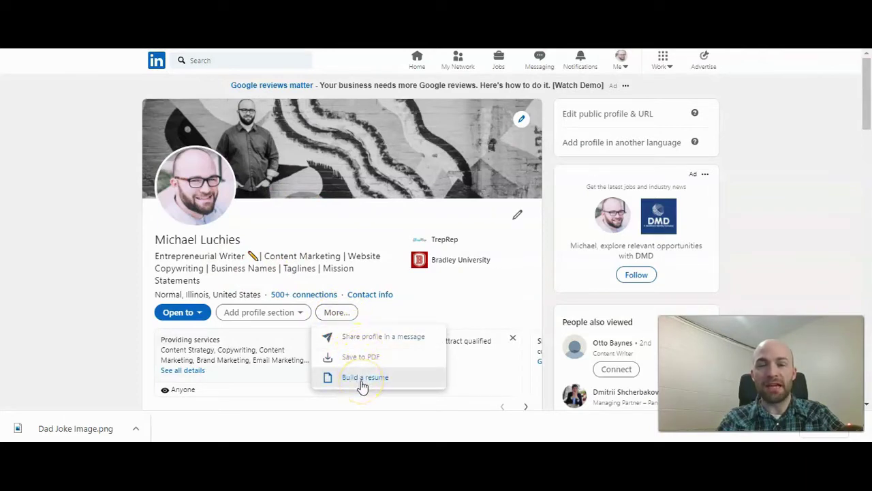
{"action": "left_click", "coordinate": [362, 384]}
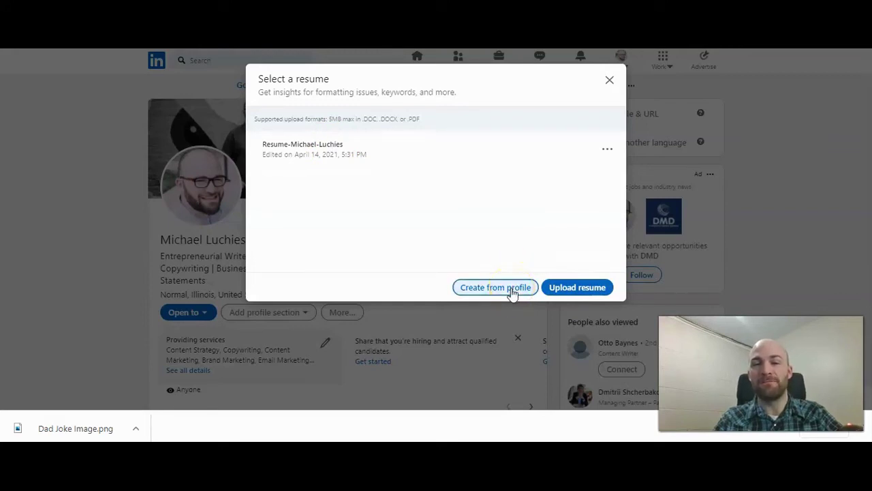
- Create a new resume from the profile and apply 'Marketing Manager' as the job title
{"action": "left_click", "coordinate": [512, 292]}
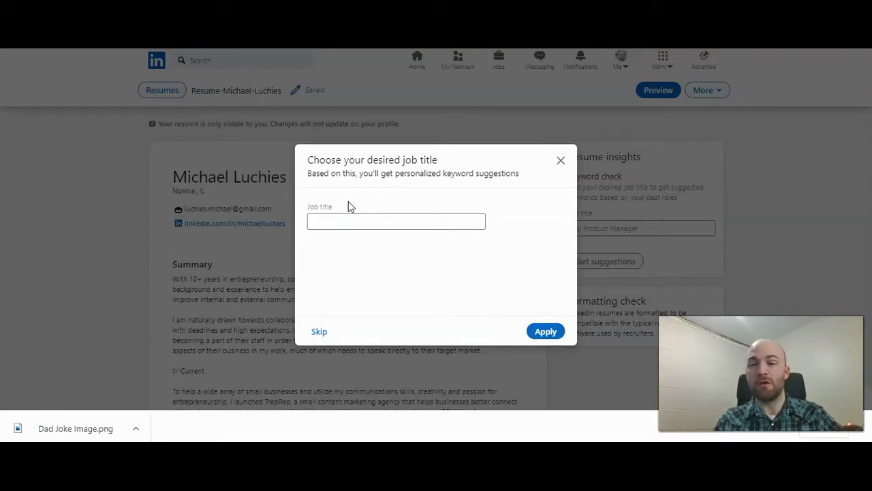
{"action": "left_click", "coordinate": [361, 223]}
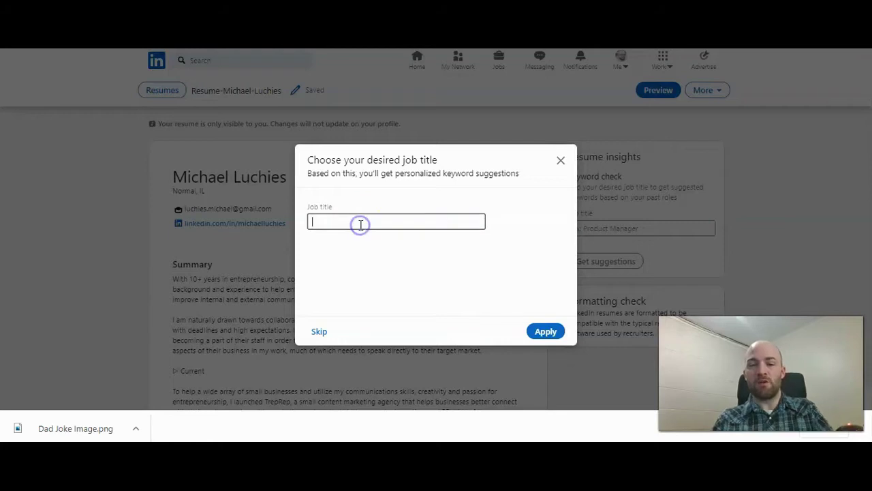
{"action": "type", "text": "Marketing Manager"}
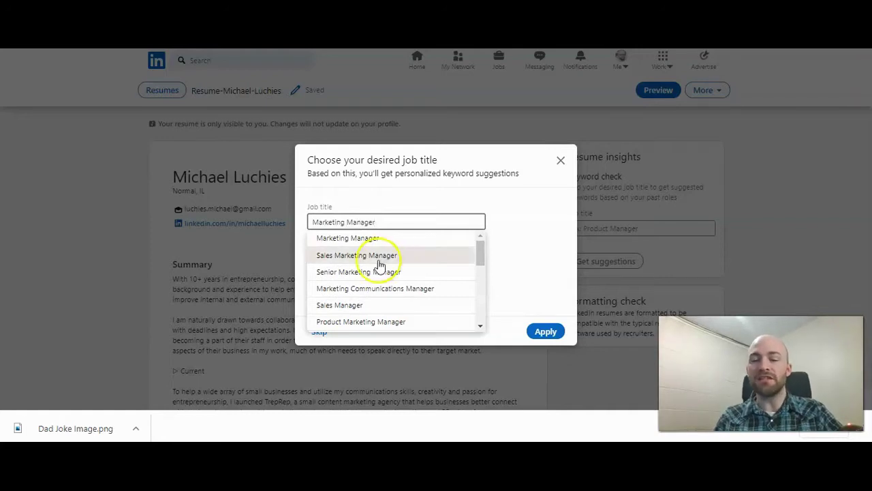
{"action": "left_click", "coordinate": [553, 331]}
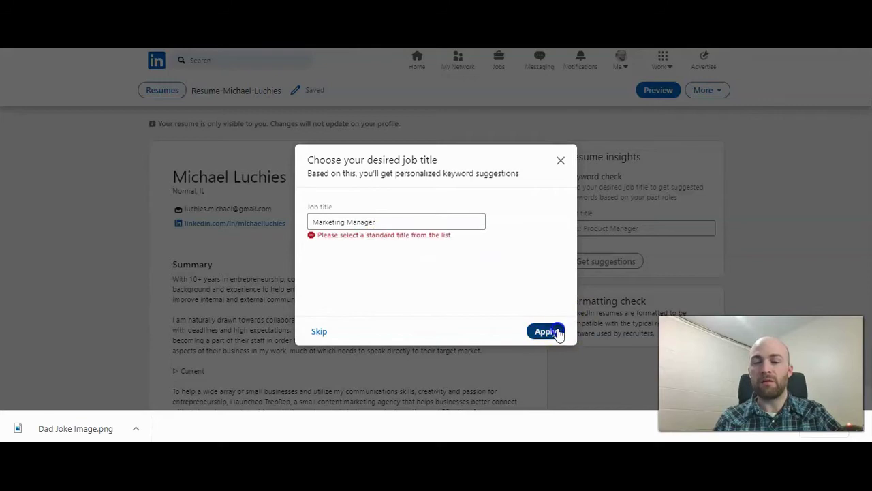
{"action": "left_click", "coordinate": [446, 222]}
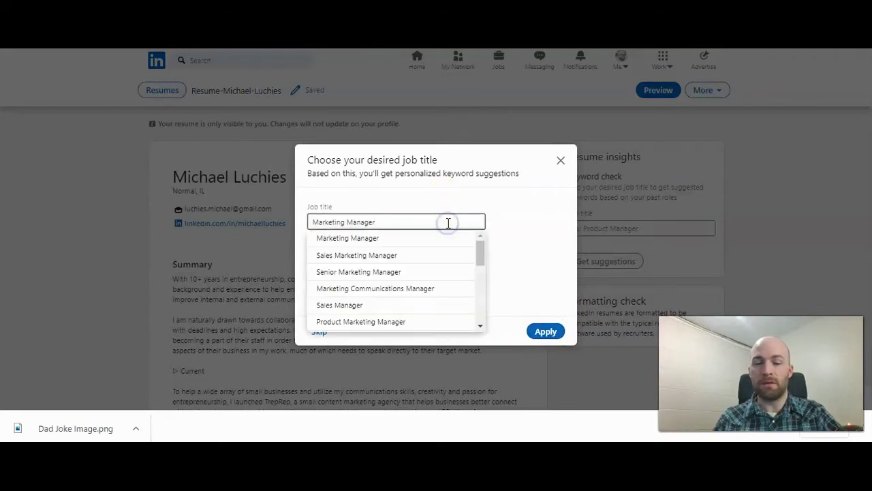
{"action": "left_click", "coordinate": [429, 238]}
{"action": "left_click", "coordinate": [542, 331]}
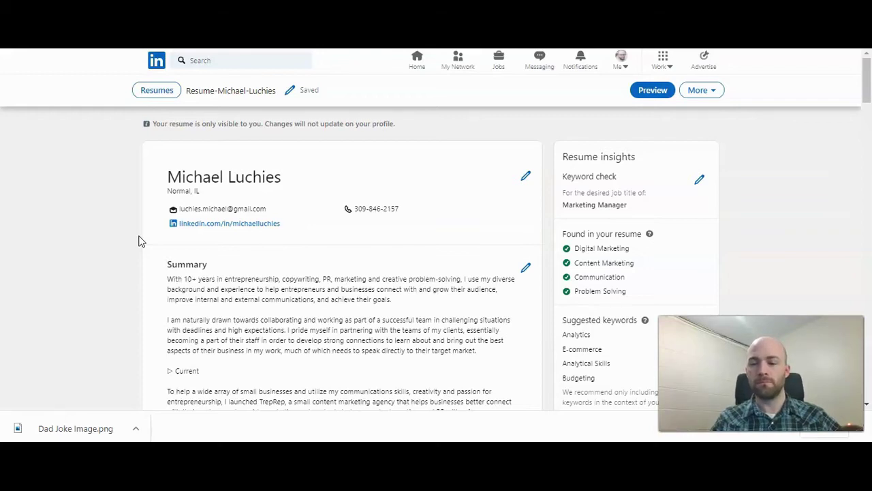
- Review the resume insights: four matched keywords and suggestions like Analytics and Budgeting
{"action": "scroll", "coordinate": [141, 241], "scroll_direction": "down", "scroll_amount": 1}
{"action": "scroll", "coordinate": [141, 241], "scroll_direction": "up", "scroll_amount": 1}
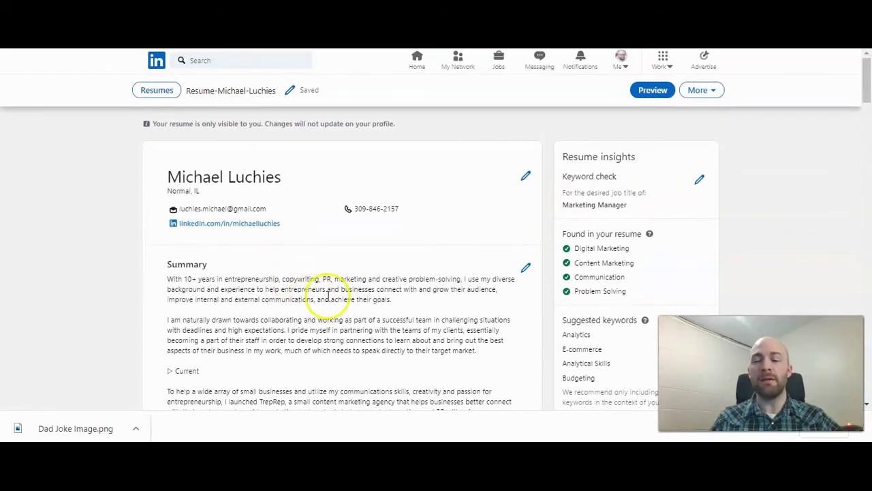
{"action": "scroll", "coordinate": [672, 252], "scroll_direction": "down", "scroll_amount": 1}
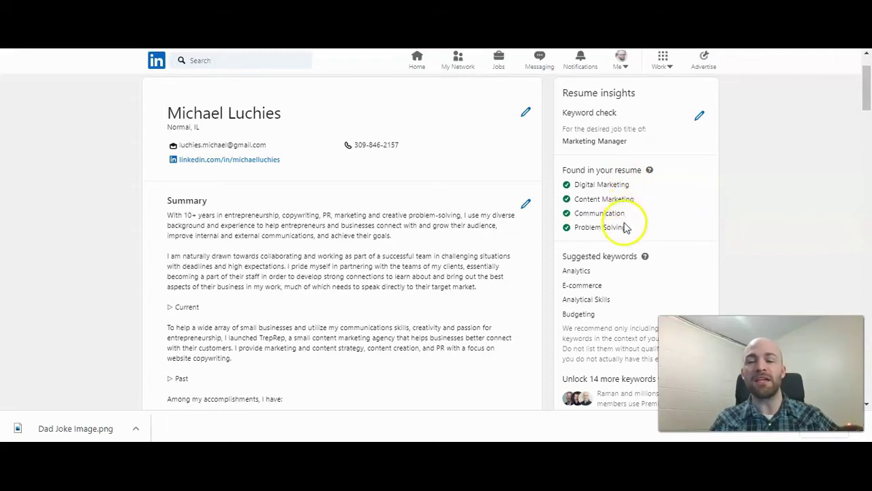
- Scroll through the resume draft to review its summary and experience sections
{"action": "scroll", "coordinate": [625, 227], "scroll_direction": "down", "scroll_amount": 1}
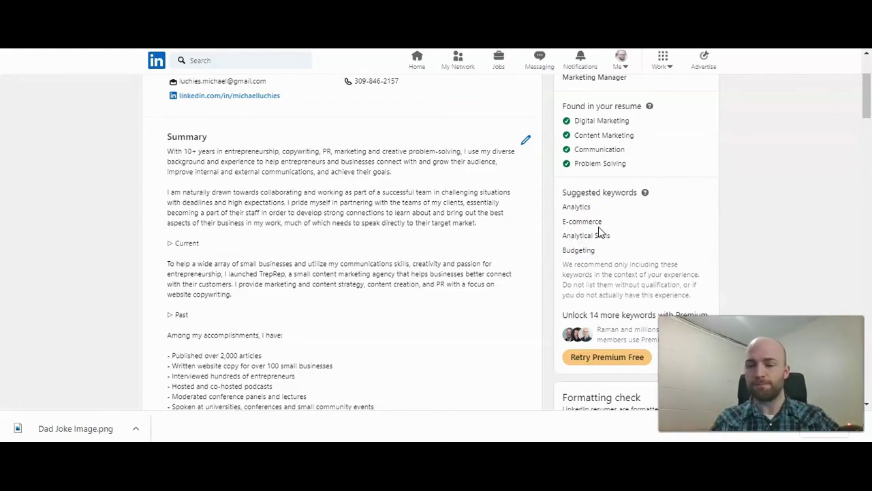
{"action": "scroll", "coordinate": [600, 231], "scroll_direction": "down", "scroll_amount": 1}
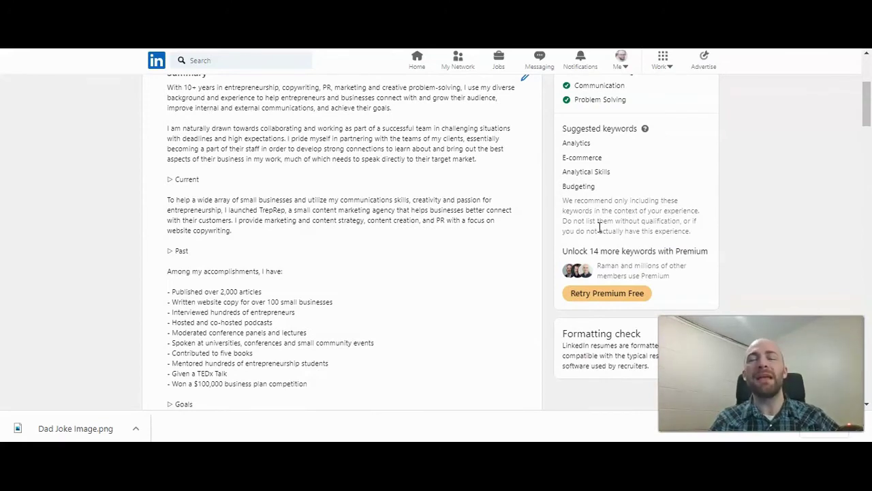
{"action": "scroll", "coordinate": [600, 229], "scroll_direction": "up", "scroll_amount": 2}
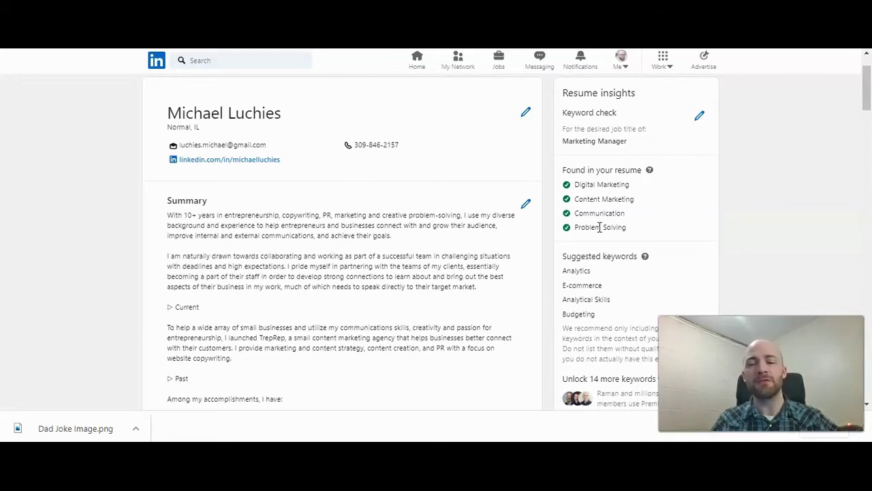
{"action": "scroll", "coordinate": [600, 228], "scroll_direction": "down", "scroll_amount": 1}
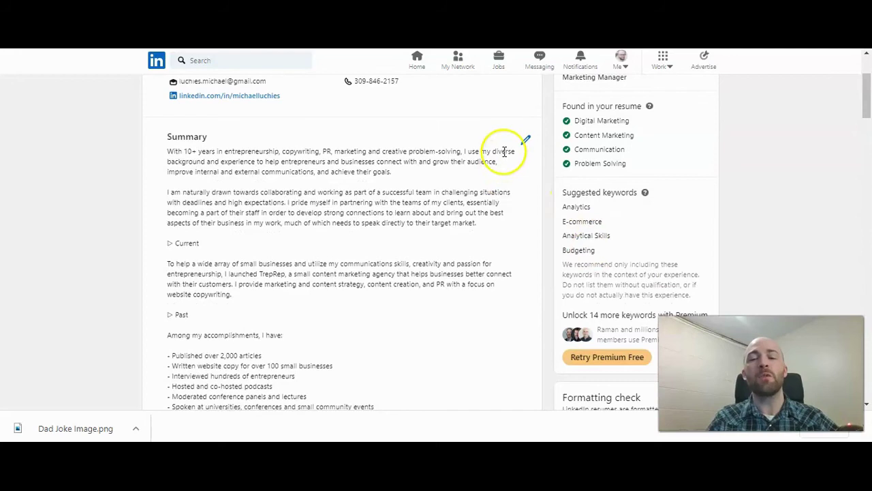
{"action": "scroll", "coordinate": [483, 218], "scroll_direction": "up", "scroll_amount": 1}
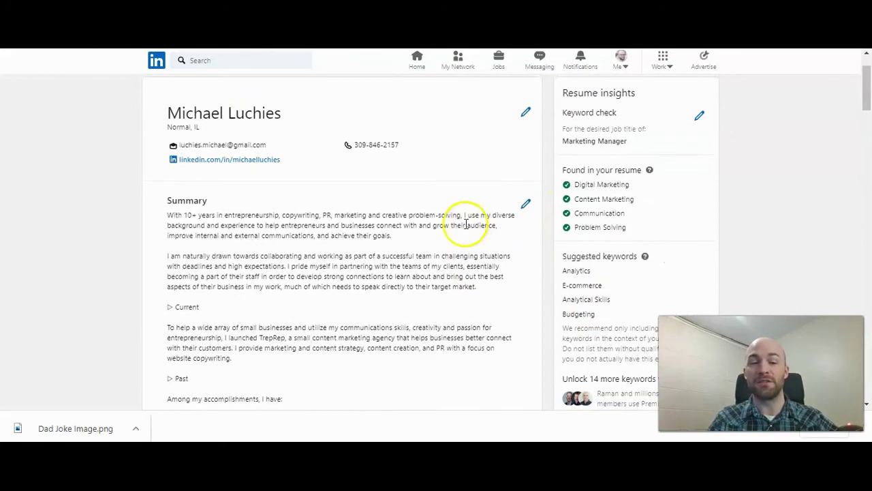
{"action": "scroll", "coordinate": [391, 259], "scroll_direction": "up", "scroll_amount": 1}
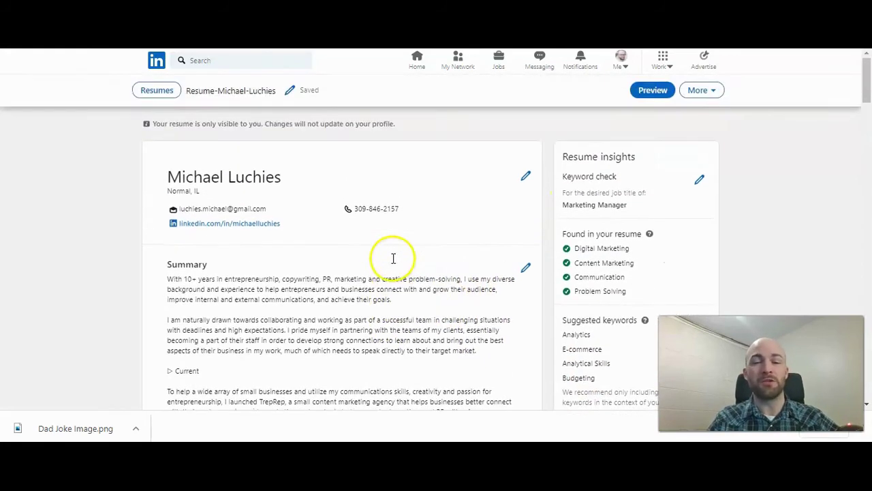
{"action": "scroll", "coordinate": [390, 259], "scroll_direction": "down", "scroll_amount": 2}
{"action": "scroll", "coordinate": [396, 272], "scroll_direction": "down", "scroll_amount": 2}
{"action": "scroll", "coordinate": [395, 270], "scroll_direction": "down", "scroll_amount": 3}
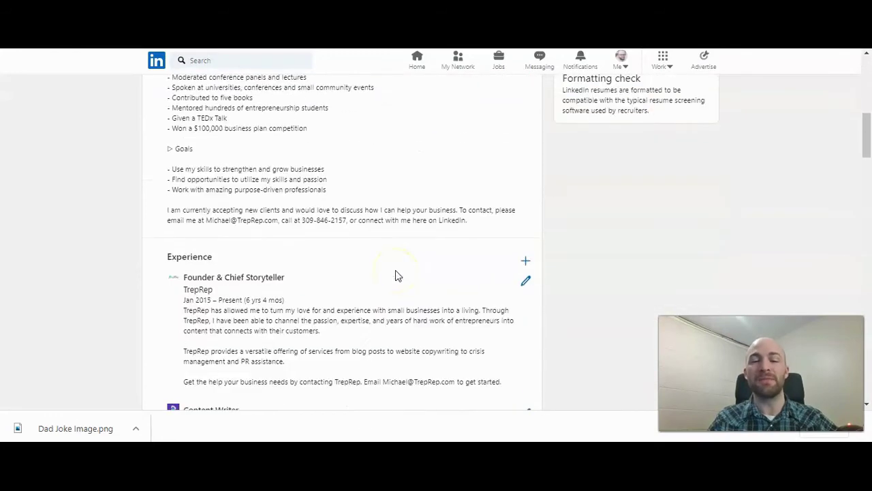
{"action": "scroll", "coordinate": [395, 270], "scroll_direction": "up", "scroll_amount": 2}
{"action": "scroll", "coordinate": [396, 272], "scroll_direction": "up", "scroll_amount": 4}
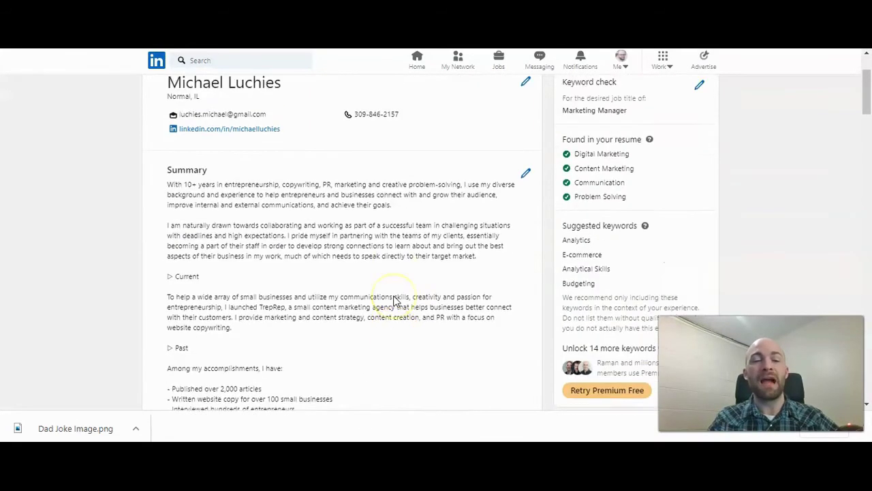
{"action": "scroll", "coordinate": [395, 293], "scroll_direction": "down", "scroll_amount": 2}
{"action": "scroll", "coordinate": [396, 301], "scroll_direction": "down", "scroll_amount": 1}
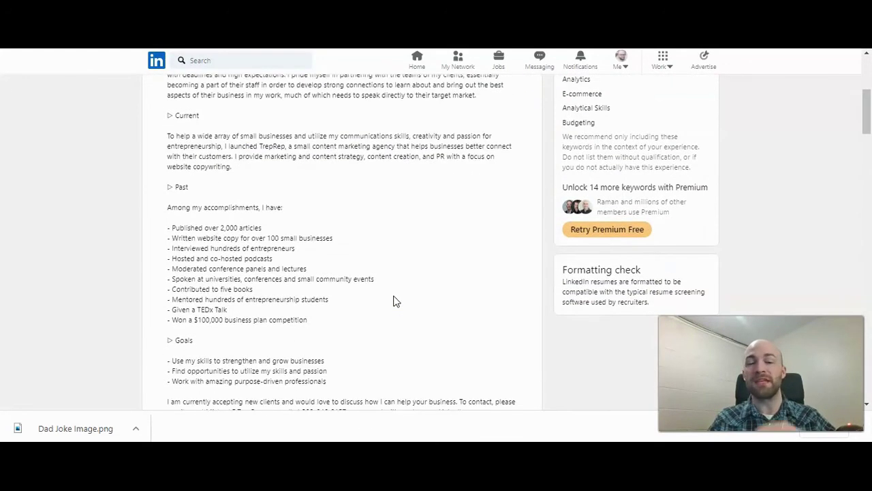
{"action": "scroll", "coordinate": [394, 300], "scroll_direction": "down", "scroll_amount": 1}
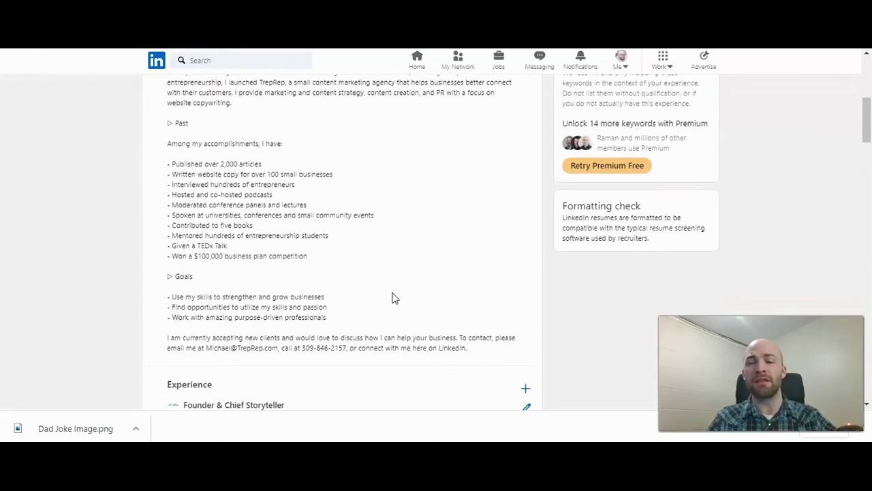
{"action": "scroll", "coordinate": [392, 298], "scroll_direction": "down", "scroll_amount": 2}
{"action": "scroll", "coordinate": [379, 157], "scroll_direction": "down", "scroll_amount": 3}
{"action": "scroll", "coordinate": [377, 130], "scroll_direction": "down", "scroll_amount": 2}
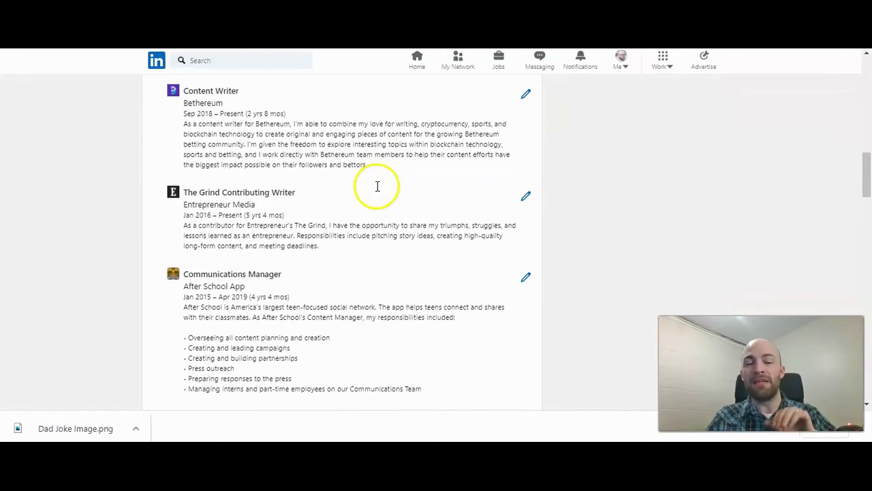
{"action": "scroll", "coordinate": [382, 238], "scroll_direction": "down", "scroll_amount": 2}
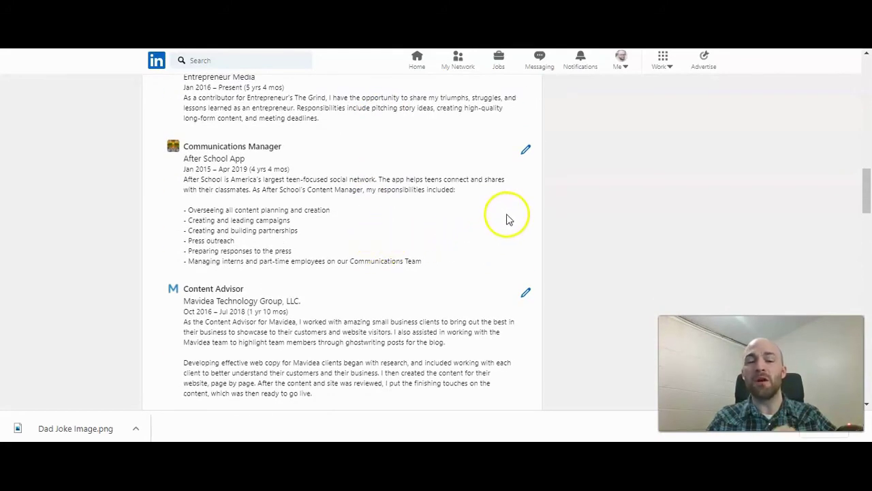
{"action": "scroll", "coordinate": [508, 219], "scroll_direction": "up", "scroll_amount": 1}
- Open the Communications Manager experience entry, read its description, and close it unchanged
{"action": "left_click", "coordinate": [525, 217]}
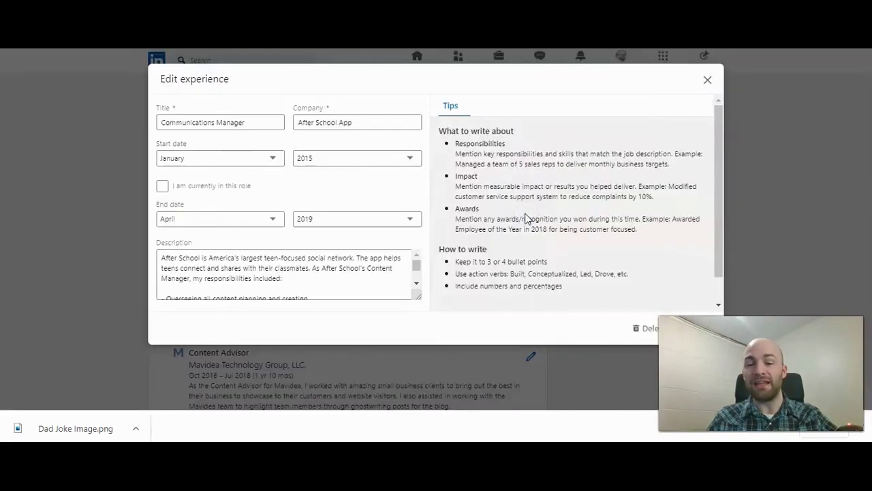
{"action": "scroll", "coordinate": [541, 283], "scroll_direction": "down", "scroll_amount": 1}
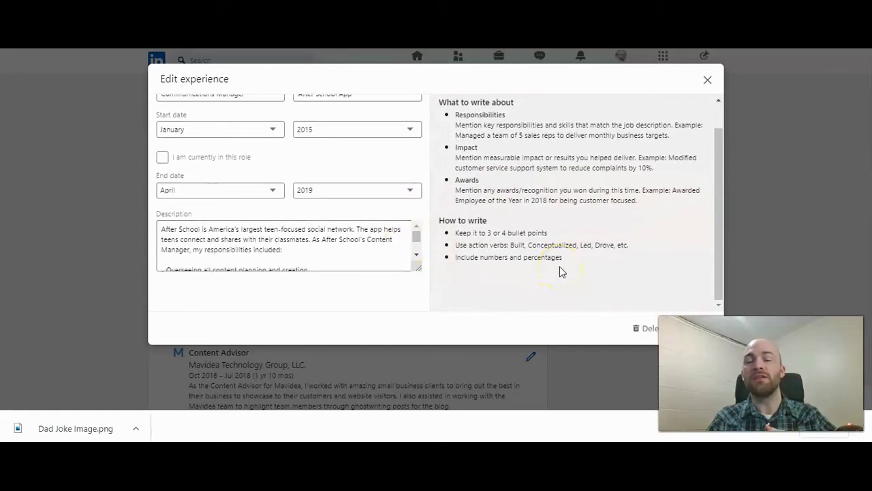
{"action": "scroll", "coordinate": [360, 253], "scroll_direction": "down", "scroll_amount": 3}
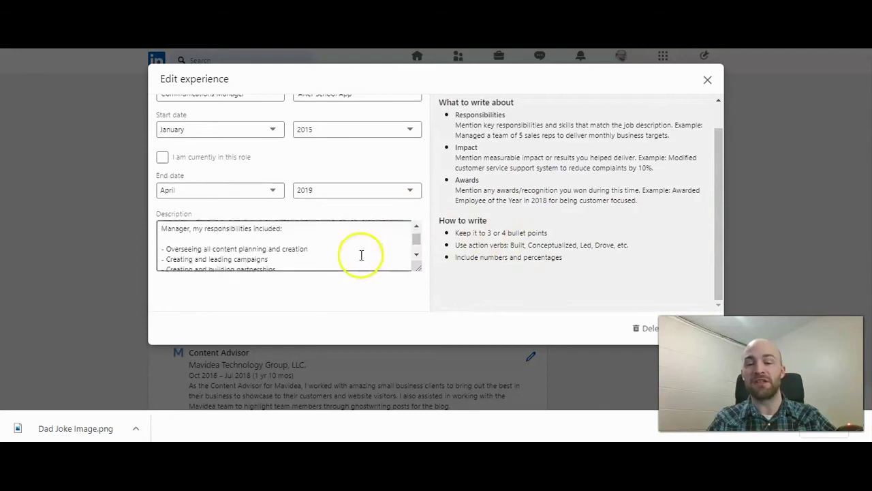
{"action": "left_click", "coordinate": [707, 80]}
{"action": "scroll", "coordinate": [586, 252], "scroll_direction": "down", "scroll_amount": 4}
{"action": "scroll", "coordinate": [576, 271], "scroll_direction": "down", "scroll_amount": 3}
{"action": "scroll", "coordinate": [578, 273], "scroll_direction": "down", "scroll_amount": 2}
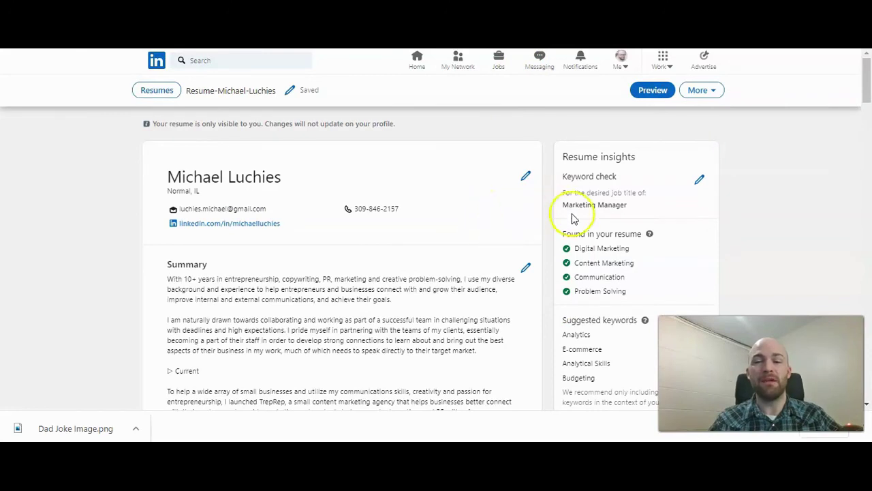
- Preview the resume, page through all five pages down to Skills, then close the preview
{"action": "left_click", "coordinate": [652, 92]}
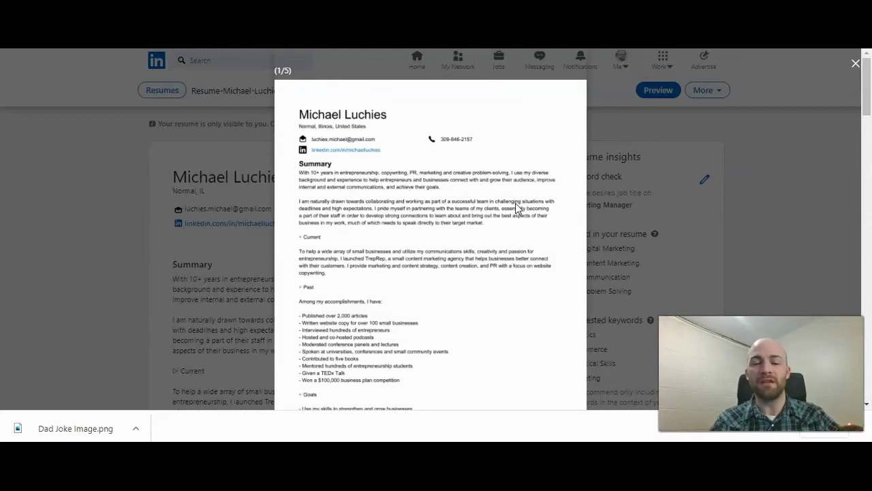
{"action": "scroll", "coordinate": [519, 227], "scroll_direction": "down", "scroll_amount": 1}
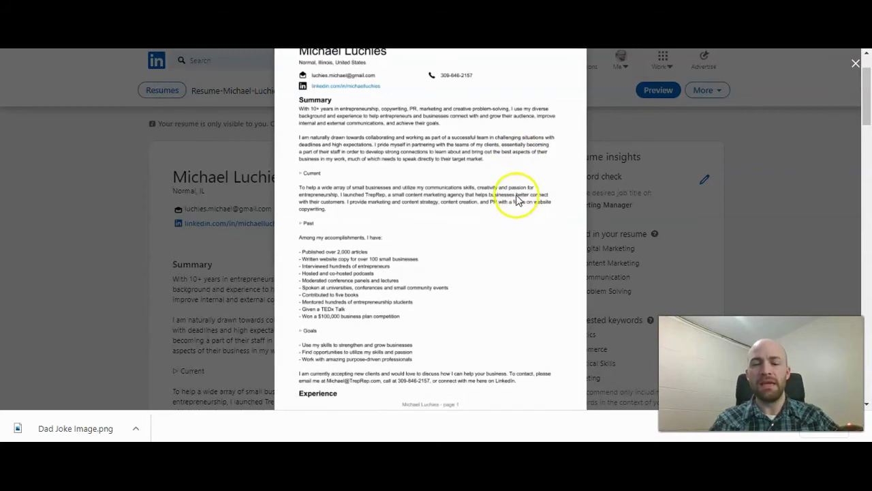
{"action": "scroll", "coordinate": [508, 174], "scroll_direction": "down", "scroll_amount": 1}
{"action": "scroll", "coordinate": [506, 173], "scroll_direction": "down", "scroll_amount": 3}
{"action": "scroll", "coordinate": [505, 172], "scroll_direction": "down", "scroll_amount": 2}
{"action": "scroll", "coordinate": [506, 172], "scroll_direction": "down", "scroll_amount": 3}
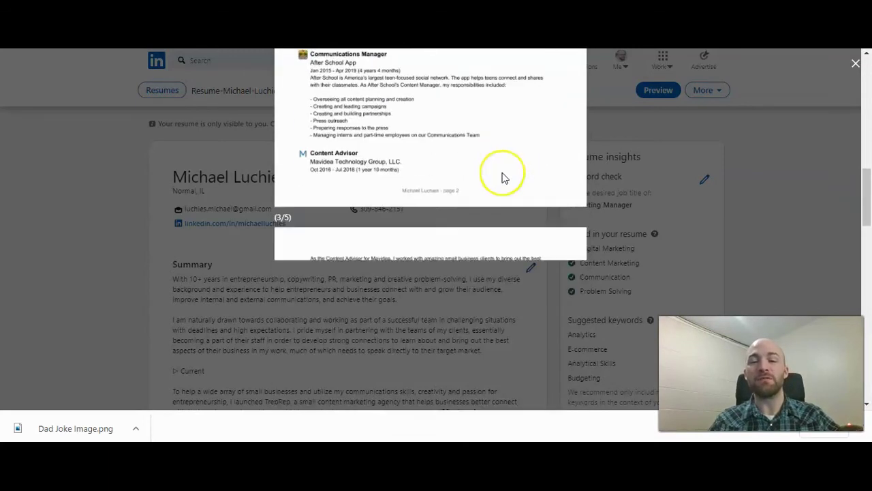
{"action": "scroll", "coordinate": [503, 175], "scroll_direction": "down", "scroll_amount": 3}
{"action": "scroll", "coordinate": [503, 175], "scroll_direction": "down", "scroll_amount": 3}
{"action": "scroll", "coordinate": [503, 178], "scroll_direction": "down", "scroll_amount": 1}
{"action": "scroll", "coordinate": [503, 178], "scroll_direction": "down", "scroll_amount": 3}
{"action": "scroll", "coordinate": [503, 177], "scroll_direction": "down", "scroll_amount": 3}
{"action": "scroll", "coordinate": [503, 178], "scroll_direction": "down", "scroll_amount": 1}
{"action": "scroll", "coordinate": [503, 178], "scroll_direction": "down", "scroll_amount": 1}
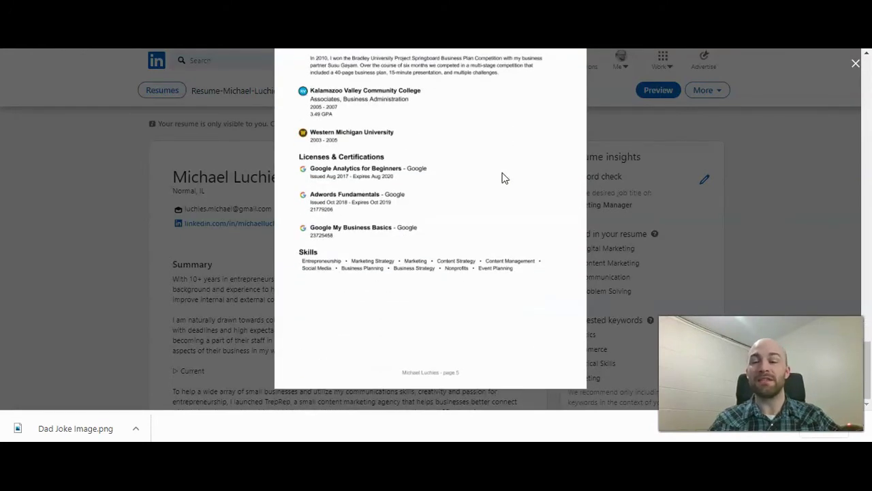
{"action": "left_click", "coordinate": [187, 179]}
{"action": "scroll", "coordinate": [354, 205], "scroll_direction": "down", "scroll_amount": 1}
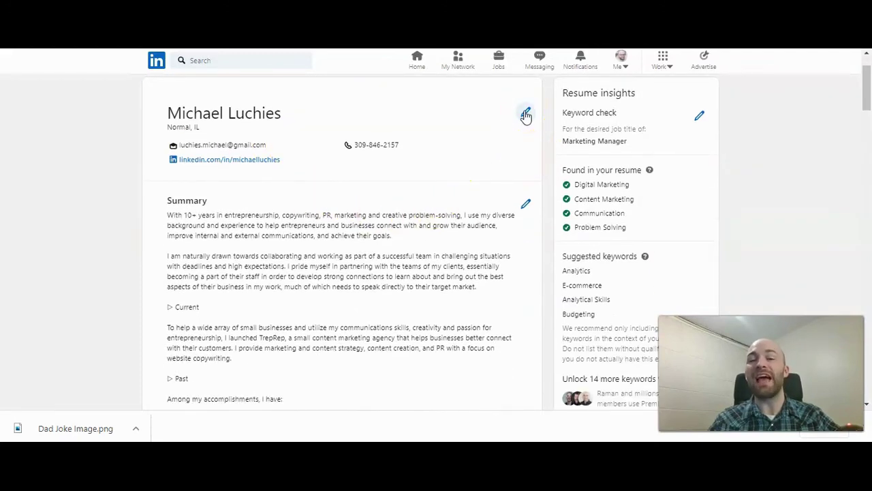
{"action": "scroll", "coordinate": [532, 210], "scroll_direction": "down", "scroll_amount": 5}
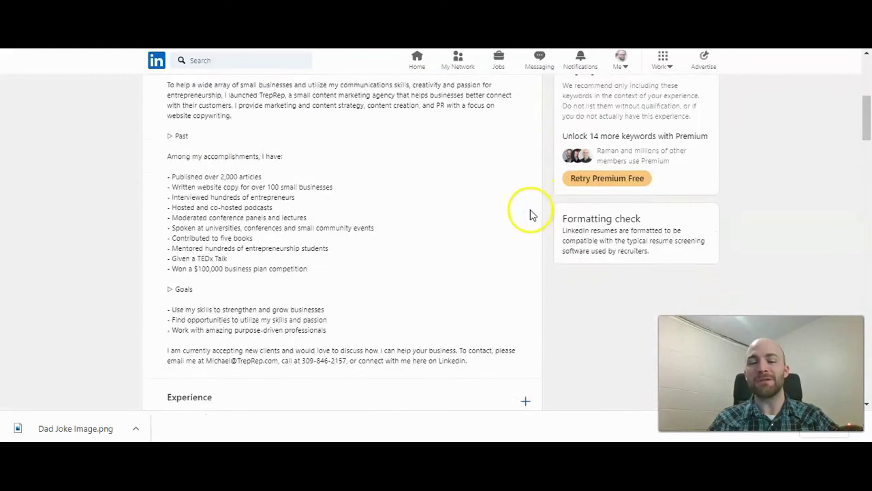
{"action": "scroll", "coordinate": [526, 211], "scroll_direction": "down", "scroll_amount": 3}
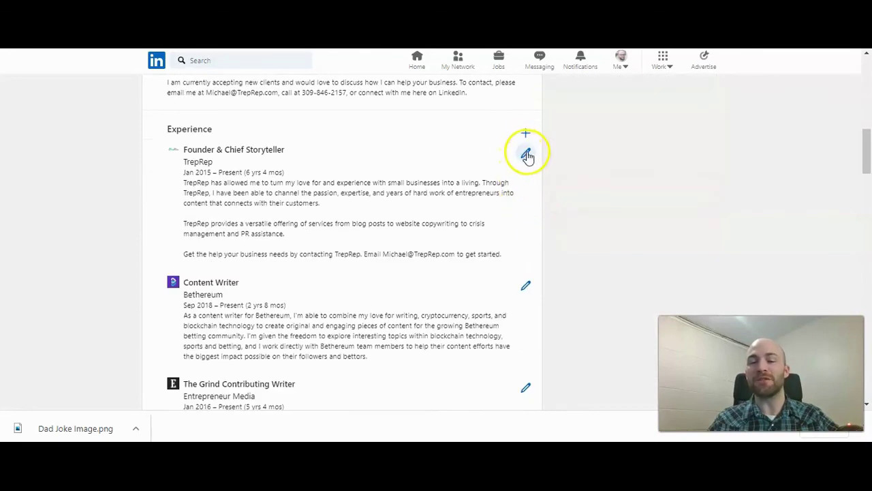
{"action": "left_click", "coordinate": [525, 154]}
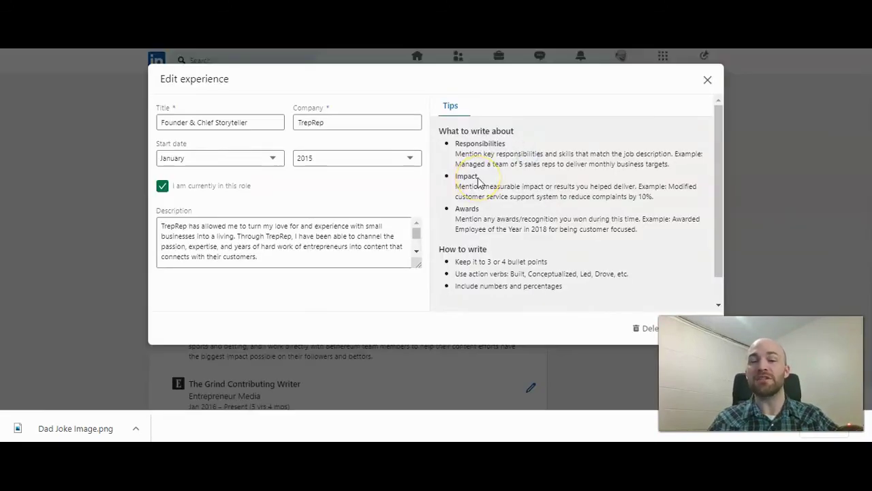
{"action": "scroll", "coordinate": [480, 184], "scroll_direction": "down", "scroll_amount": 1}
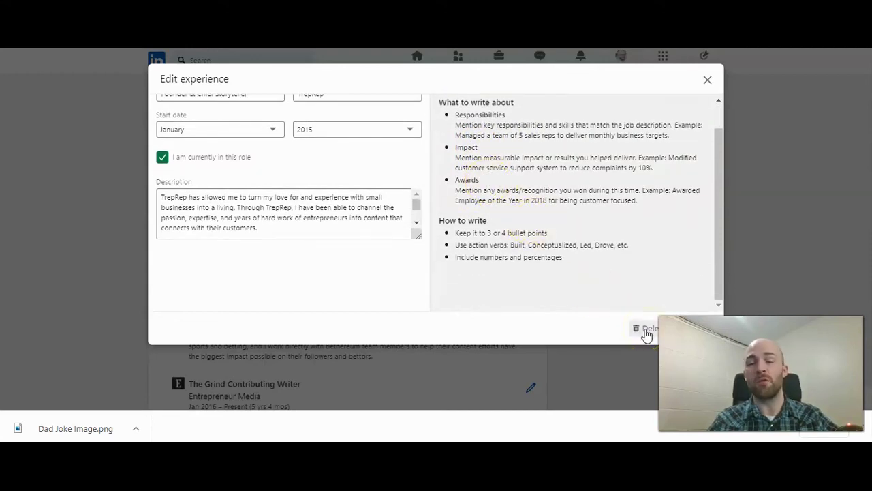
{"action": "left_click", "coordinate": [707, 83]}
{"action": "scroll", "coordinate": [656, 255], "scroll_direction": "up", "scroll_amount": 1}
{"action": "scroll", "coordinate": [656, 263], "scroll_direction": "up", "scroll_amount": 8}
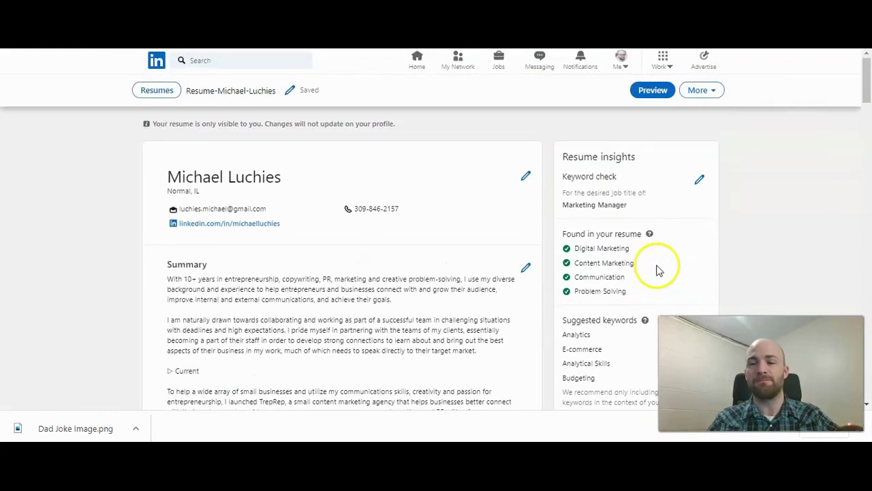
{"action": "left_click", "coordinate": [698, 90]}
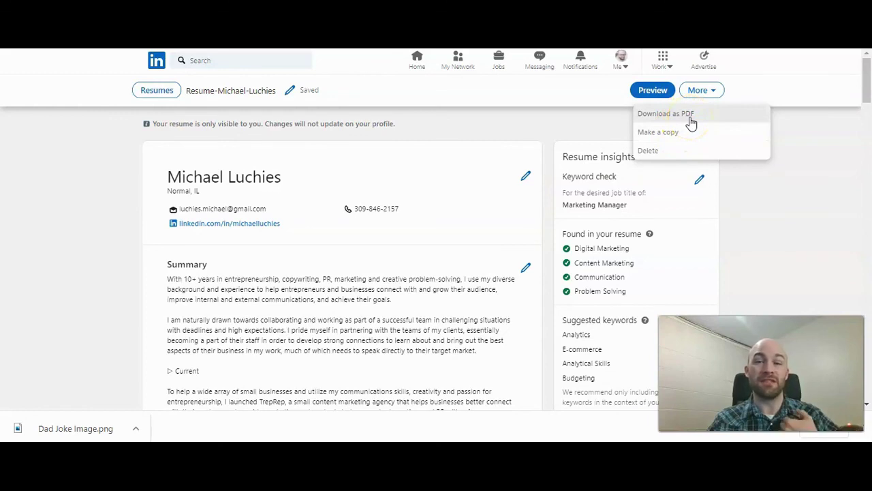
{"action": "left_click", "coordinate": [658, 155]}
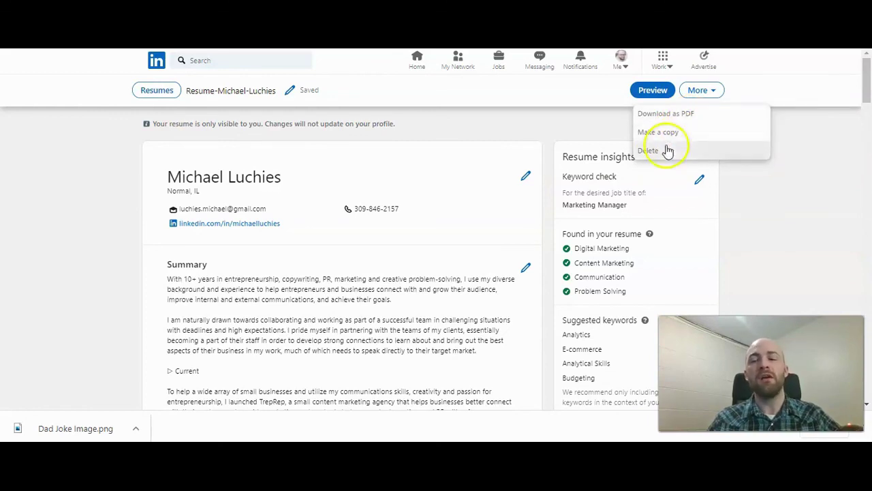